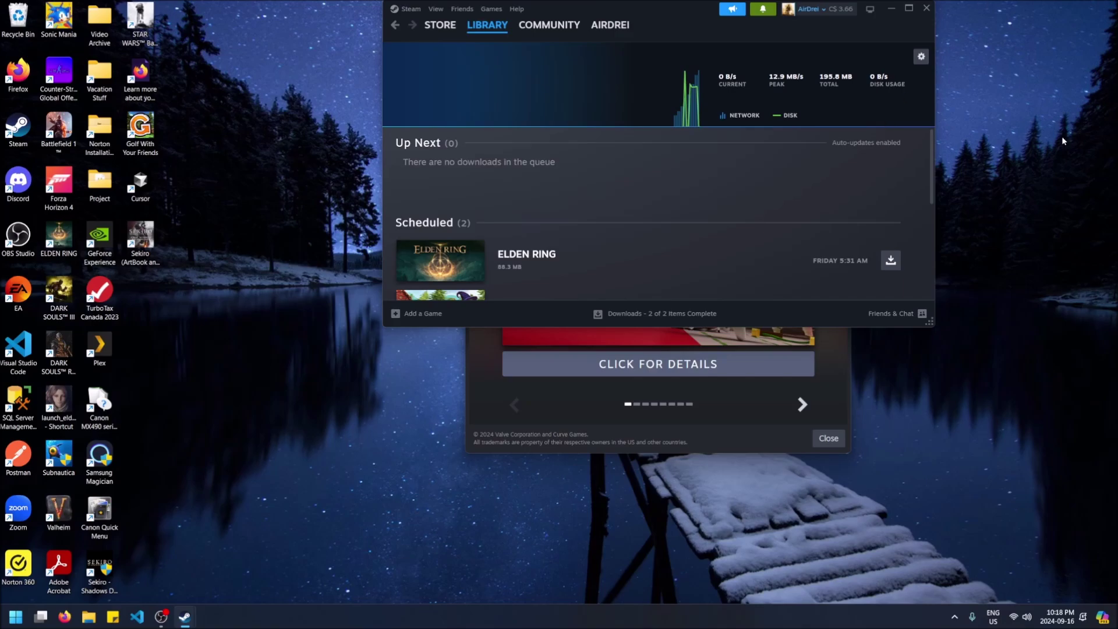
Step: Try opening Friends & Chat from the bottom-right corner of the Steam window
{"action": "left_click", "coordinate": [902, 317]}
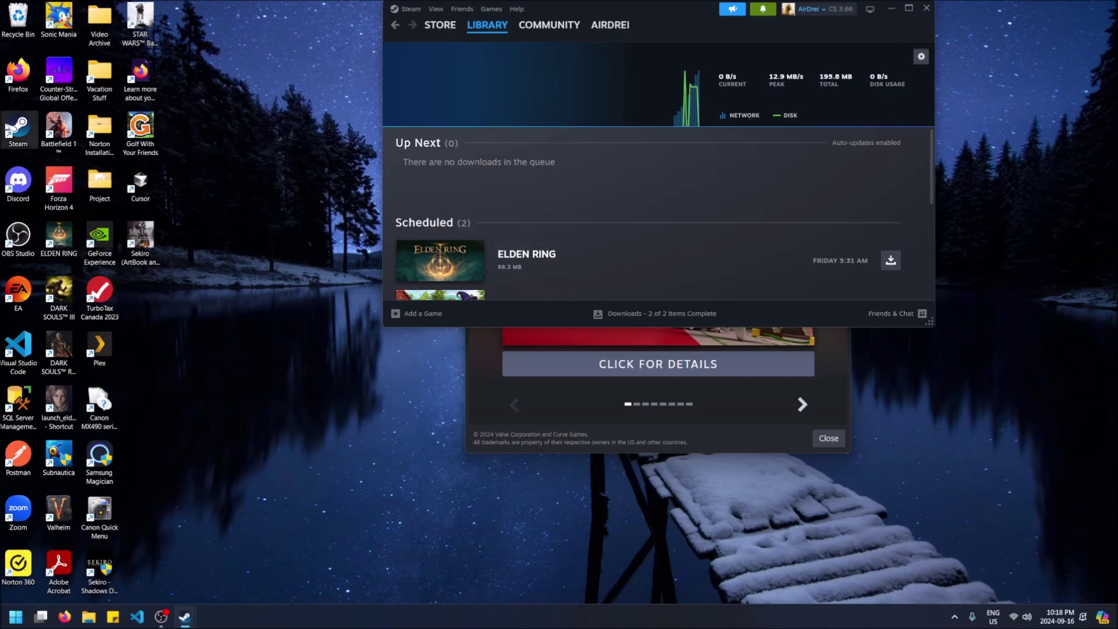
Step: Open the Friends & Chat list and switch the status from Online to Invisible
{"action": "left_click", "coordinate": [886, 315]}
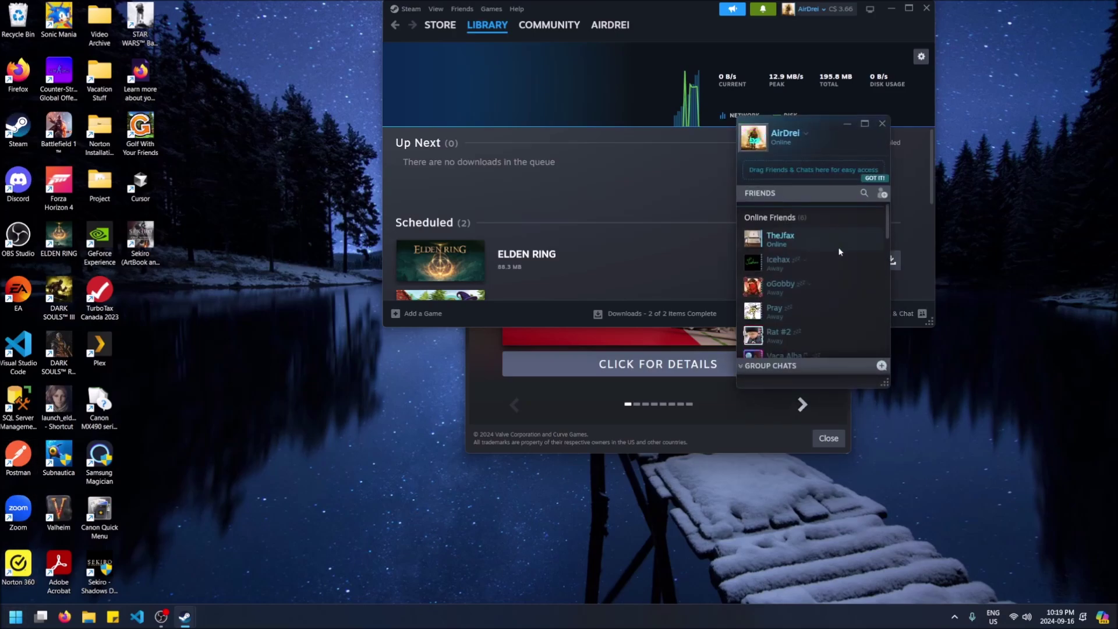
{"action": "left_click", "coordinate": [807, 137]}
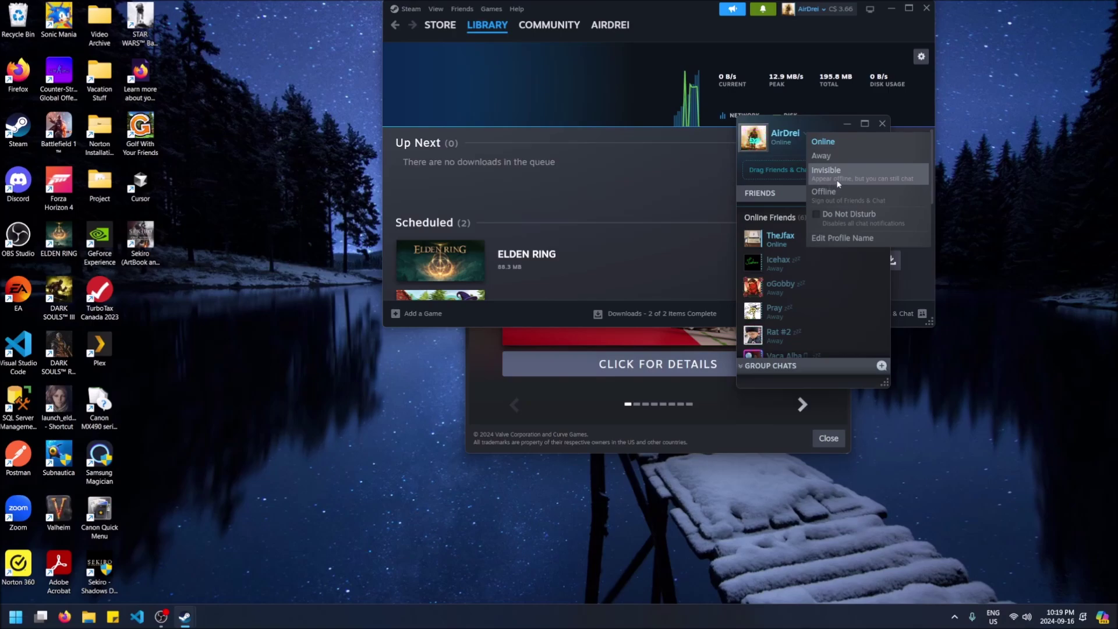
{"action": "left_click", "coordinate": [842, 177]}
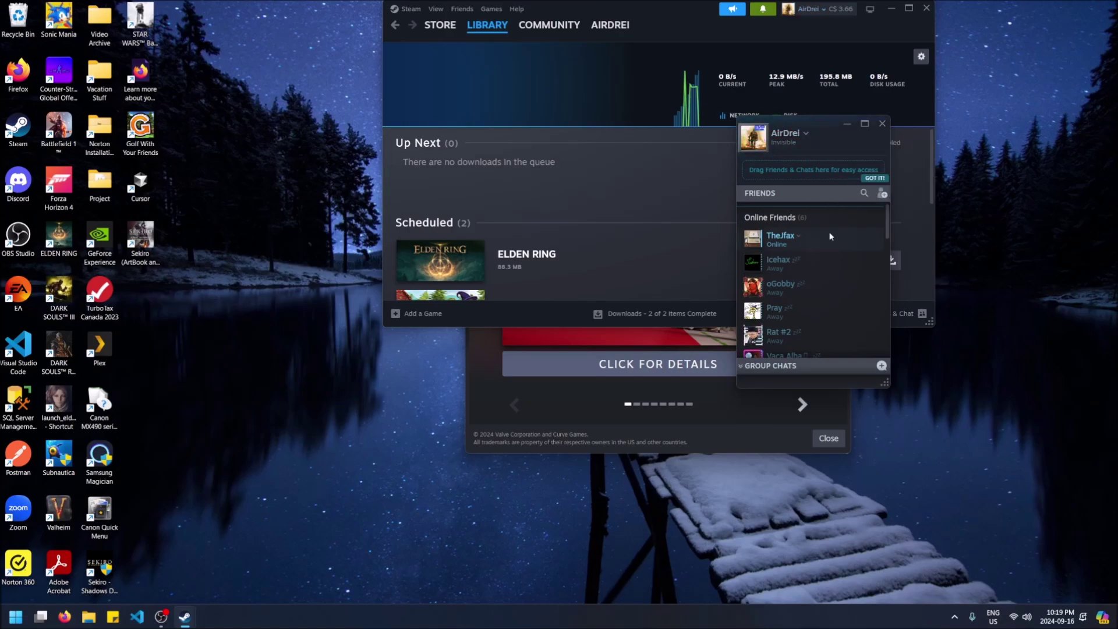
{"action": "left_click", "coordinate": [806, 134]}
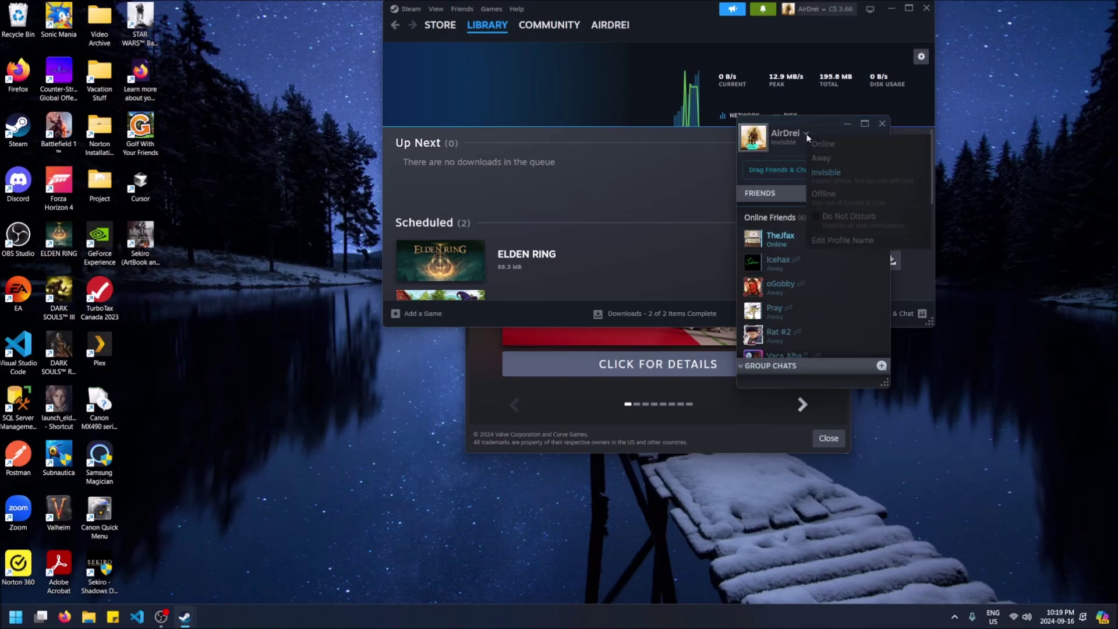
Step: Set the Friends status to Offline, then recheck the status menu and close it unchanged
{"action": "left_click", "coordinate": [833, 198]}
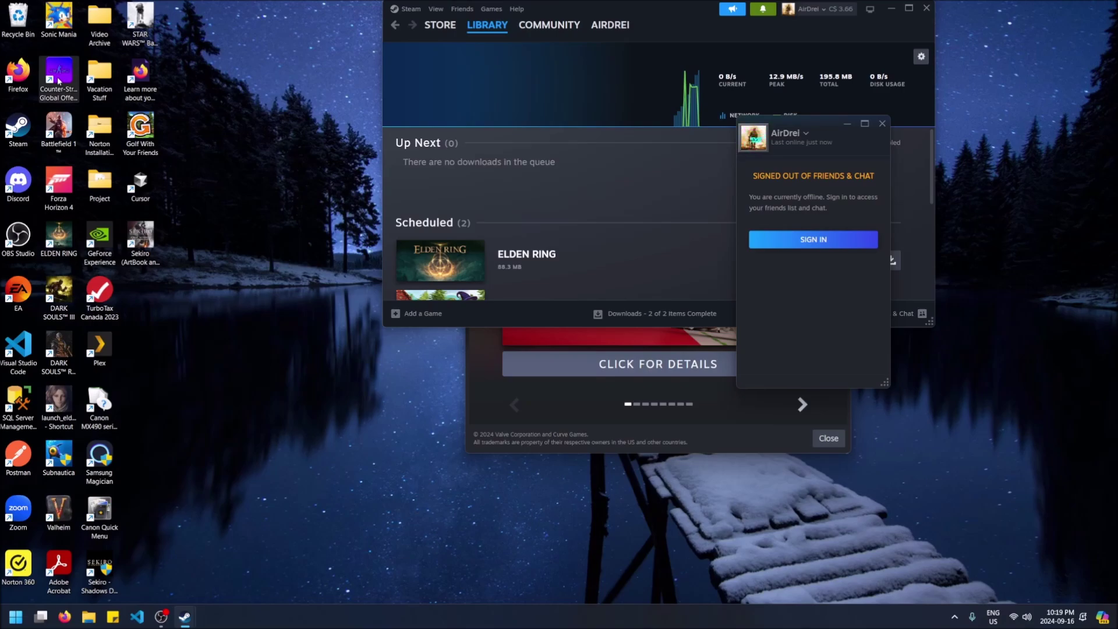
{"action": "left_click", "coordinate": [805, 134]}
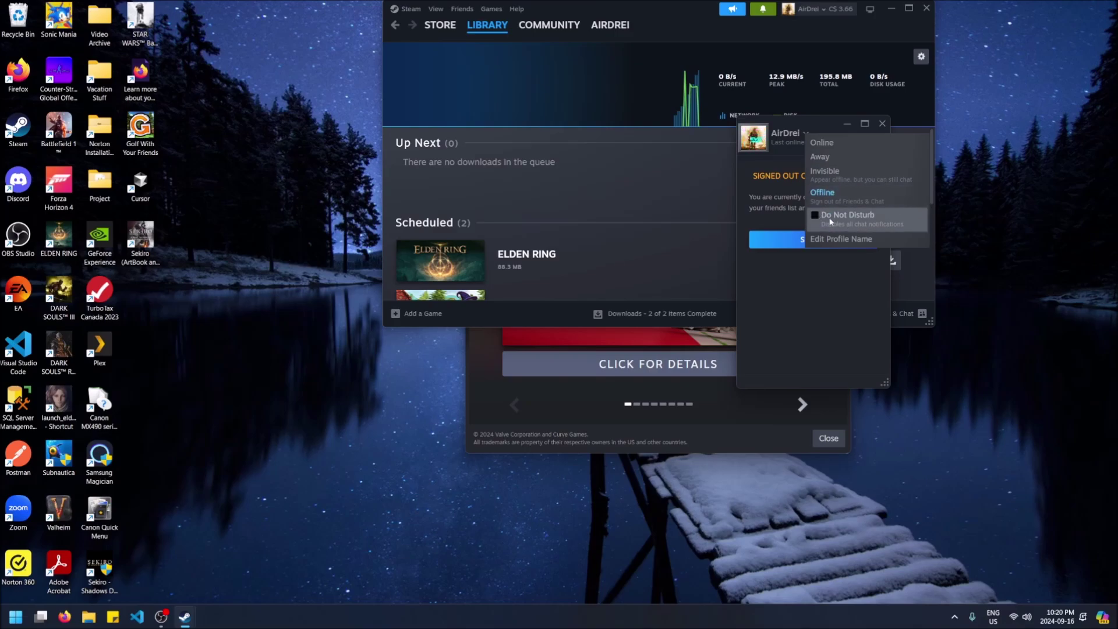
{"action": "left_click", "coordinate": [261, 178]}
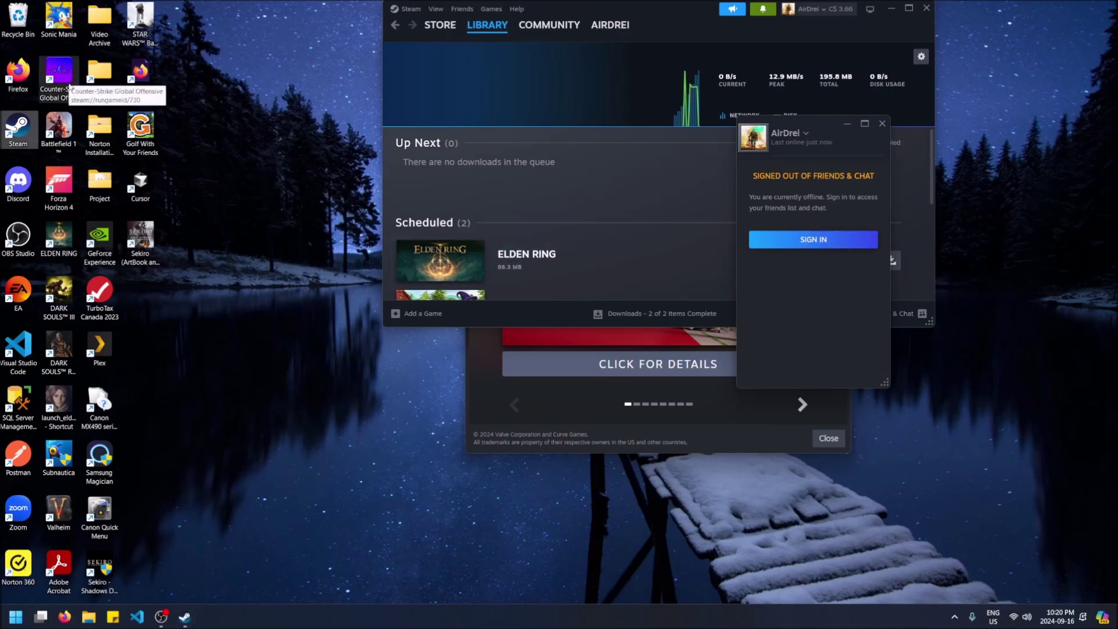
Step: Launch Counter-Strike 2 from its desktop shortcut and confirm the Friends status stays Offline
{"action": "double_click", "coordinate": [59, 70]}
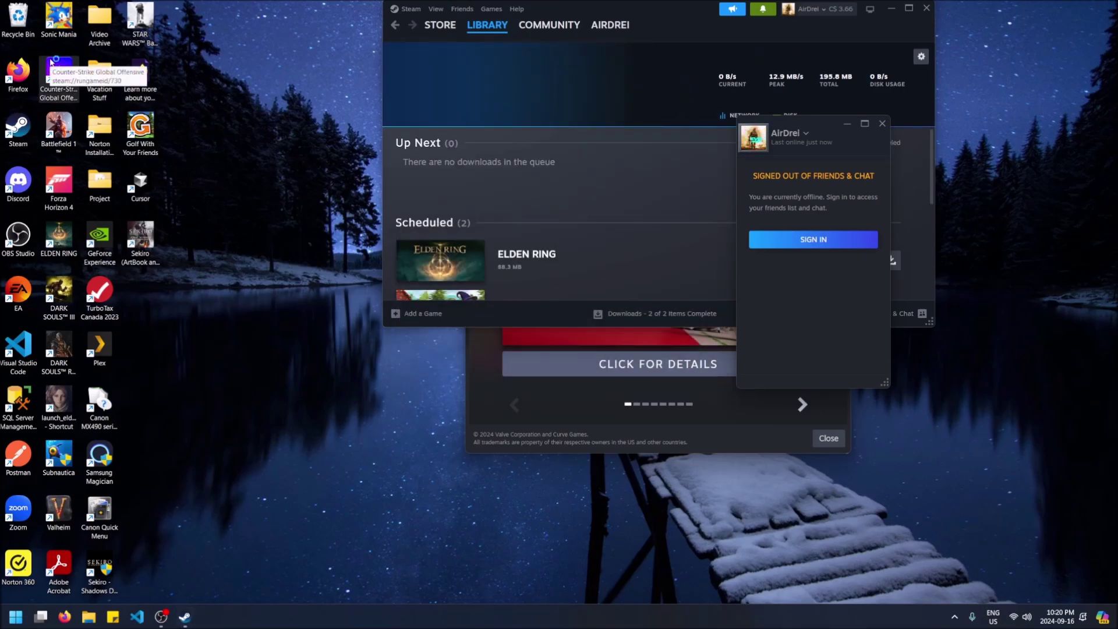
{"action": "double_click", "coordinate": [51, 62]}
{"action": "left_click", "coordinate": [804, 133]}
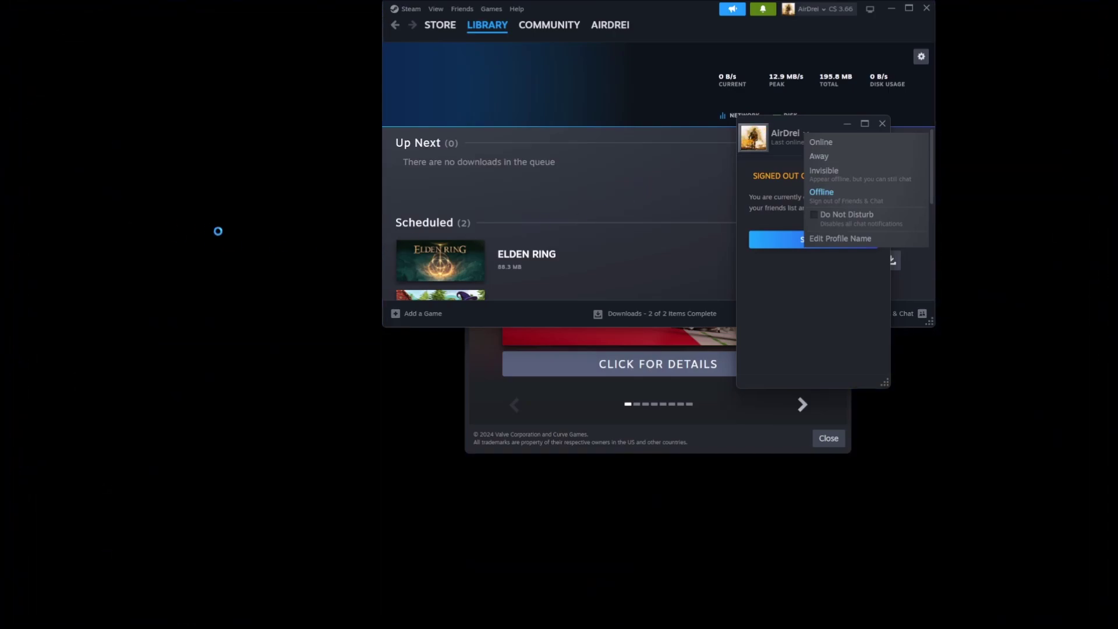
{"action": "left_click", "coordinate": [225, 232]}
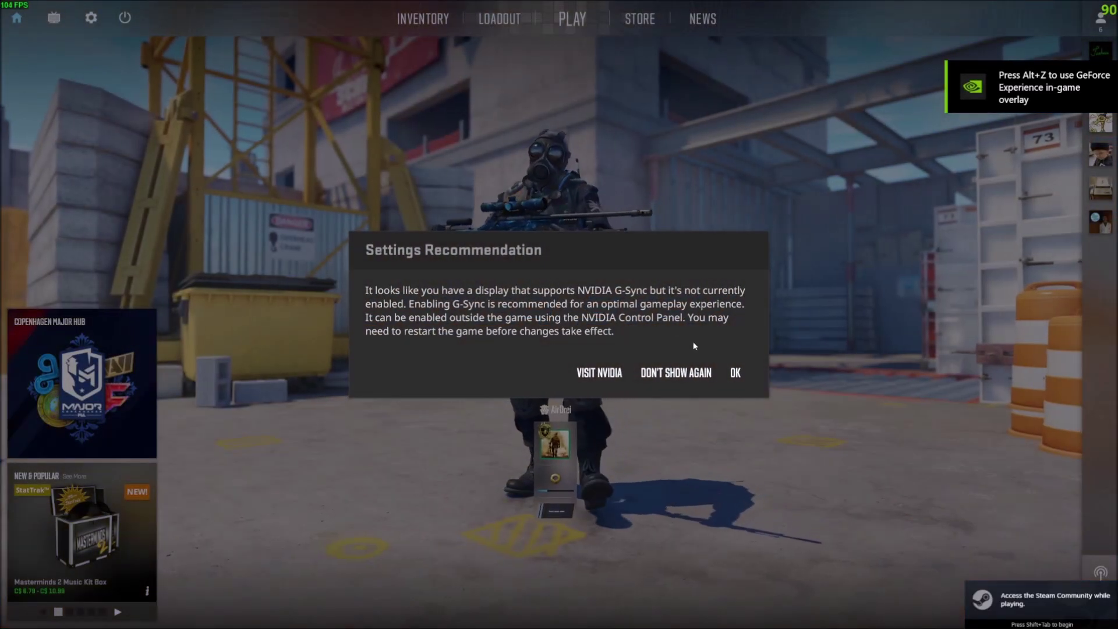
Step: Accept the G-Sync settings recommendation in Counter-Strike 2 to reach the main menu
{"action": "left_click", "coordinate": [737, 378]}
{"action": "mouse_move", "coordinate": [1097, 30]}
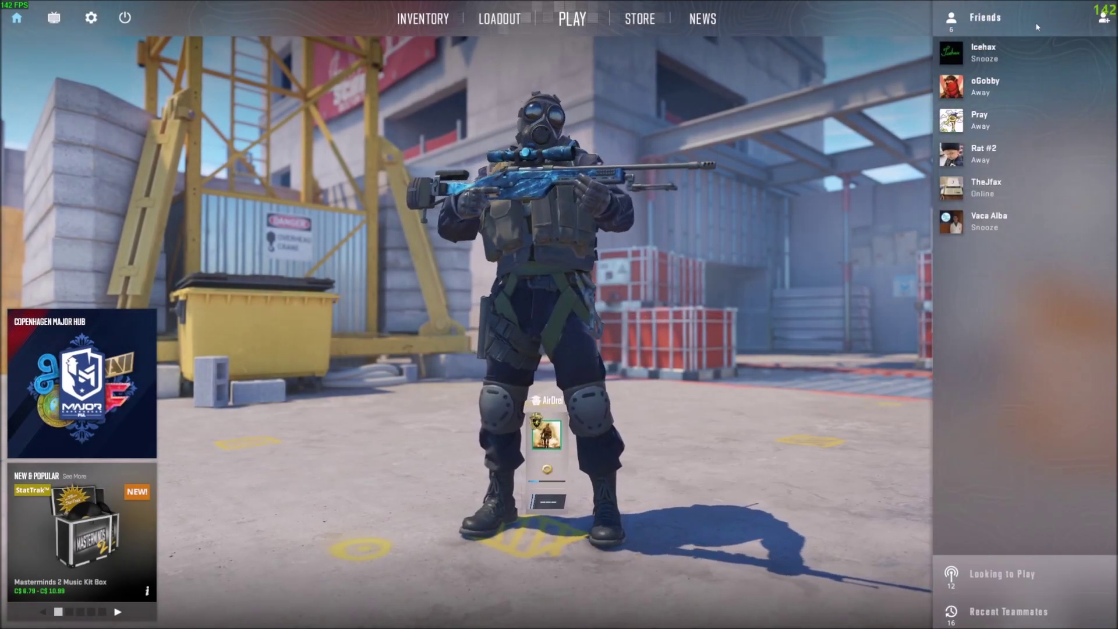
{"action": "mouse_move", "coordinate": [1099, 53]}
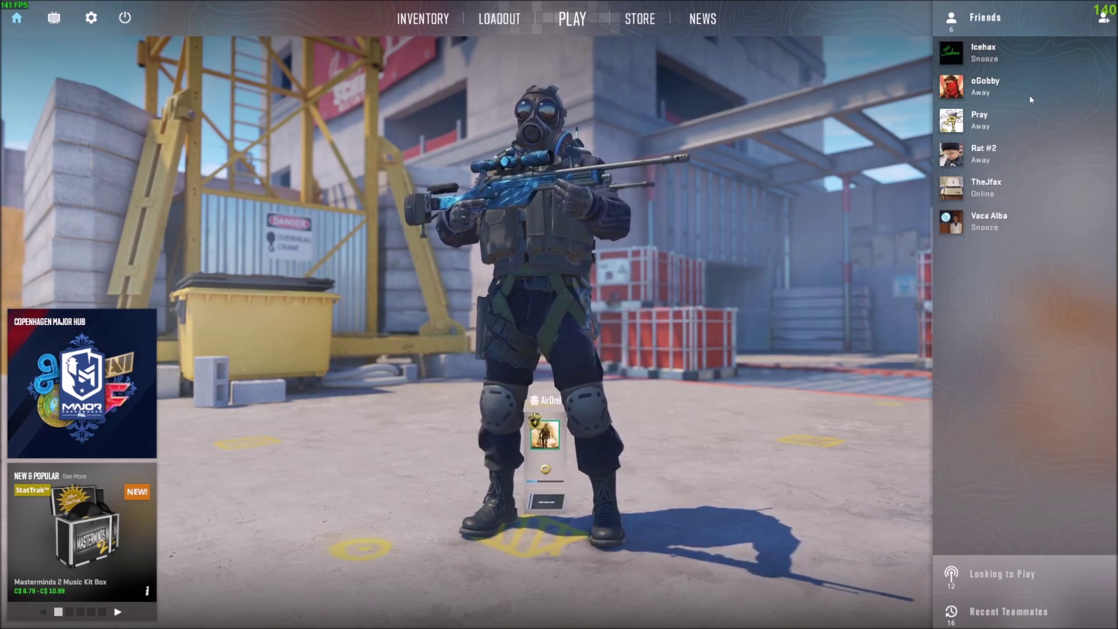
{"action": "key", "text": "shift+Tab"}
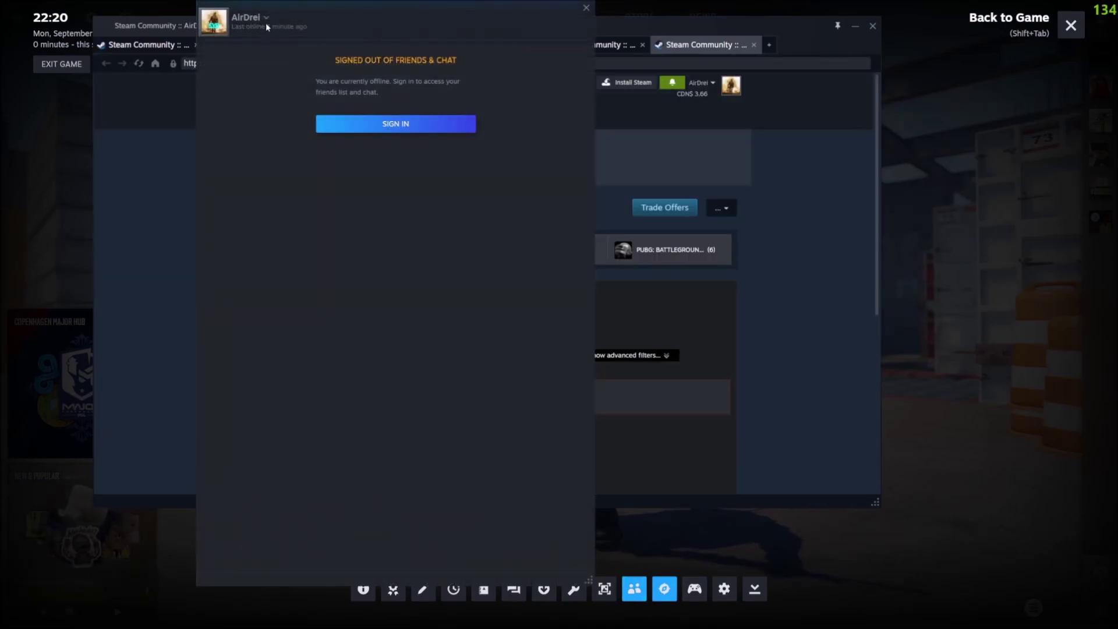
{"action": "key", "text": "shift+Tab"}
{"action": "mouse_move", "coordinate": [1080, 103]}
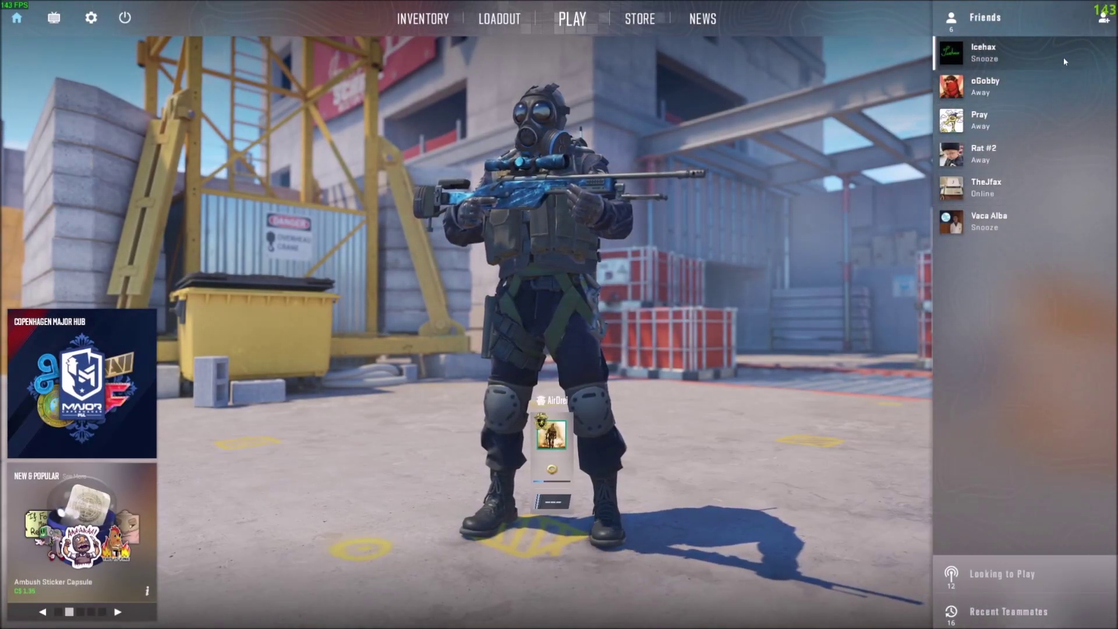
Step: Go to PLAY and switch matchmaking to the PREMIER tab
{"action": "left_click", "coordinate": [553, 22]}
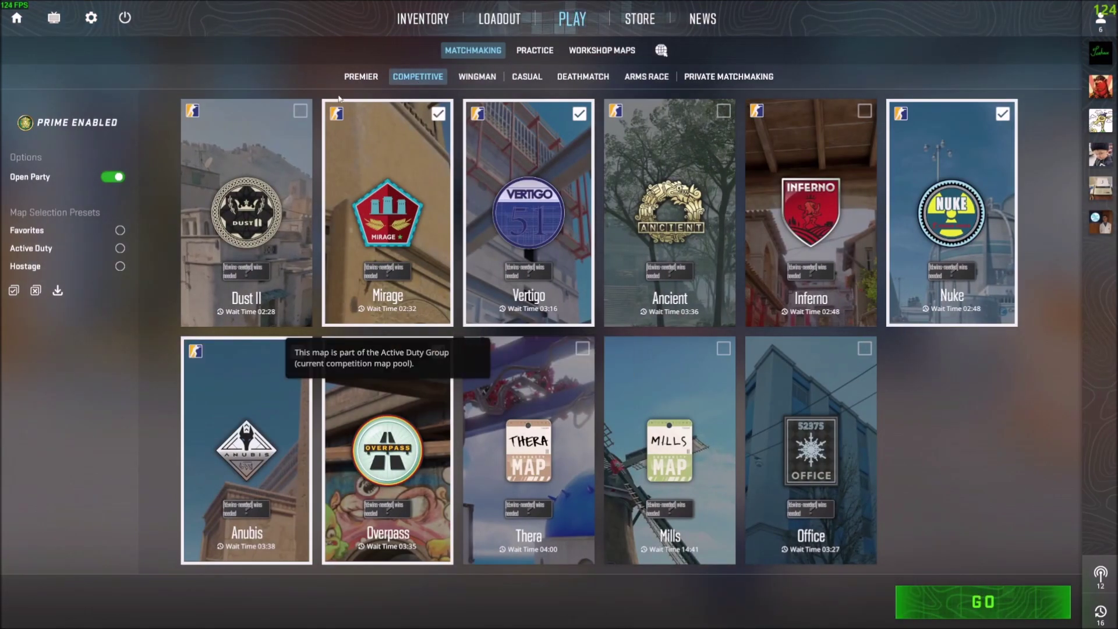
{"action": "left_click", "coordinate": [361, 76]}
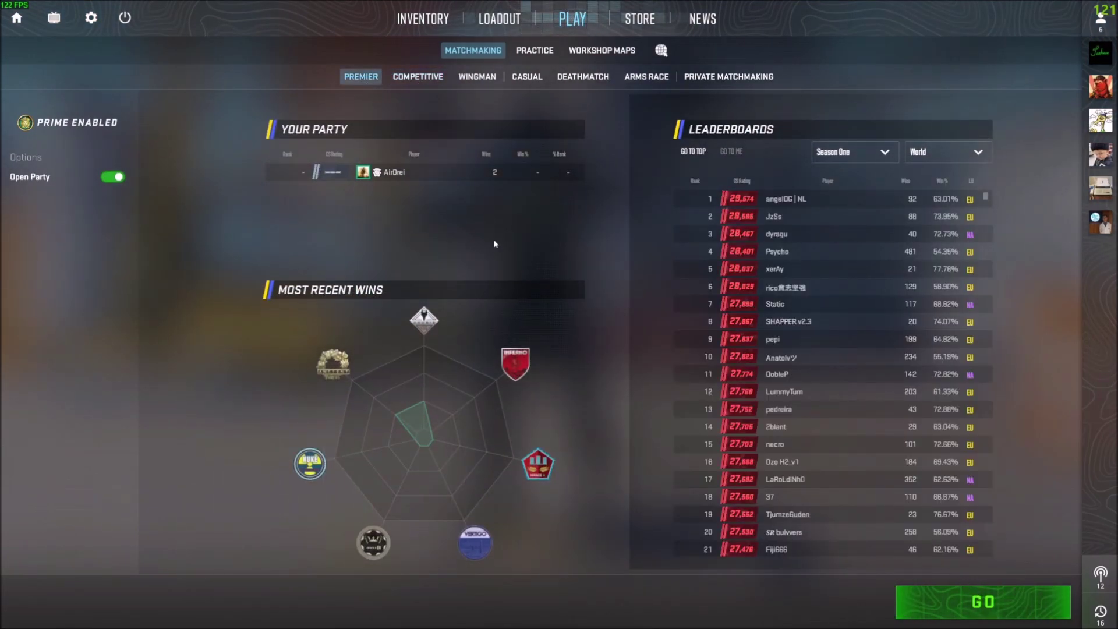